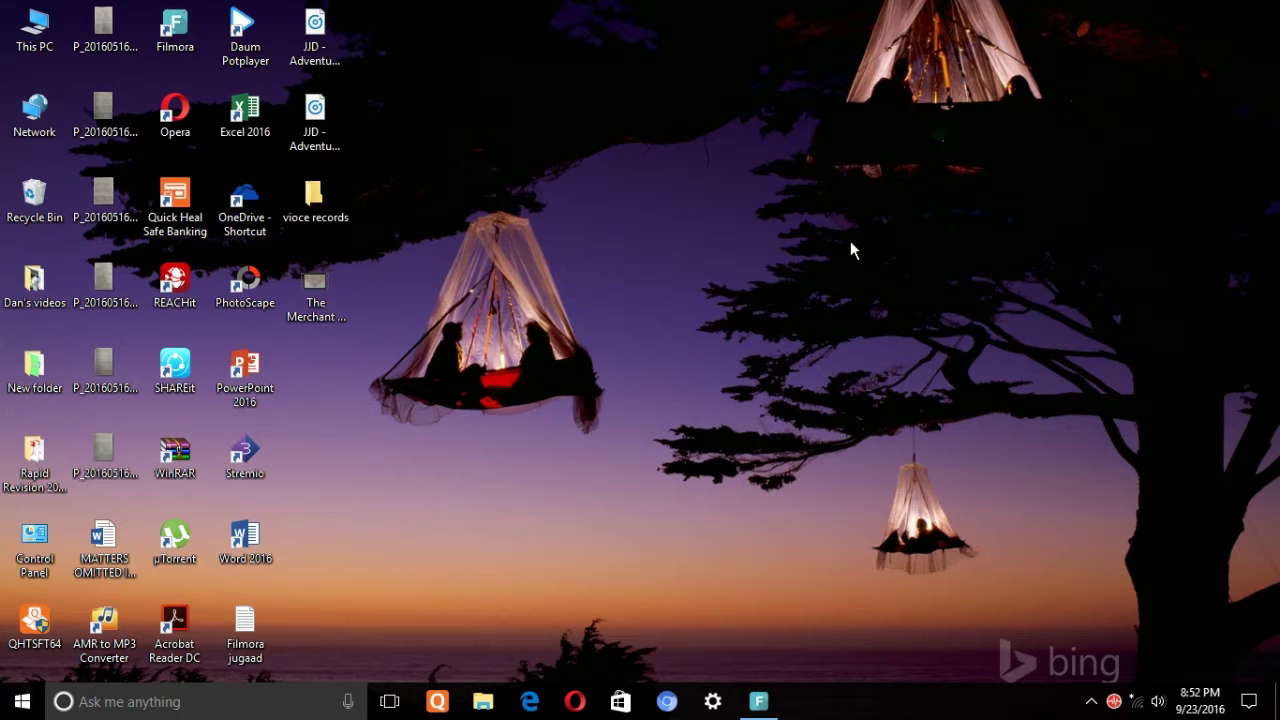
- Connect the computer to the "Get Lost" Wi-Fi network and dismiss the network list
click(1136, 702)
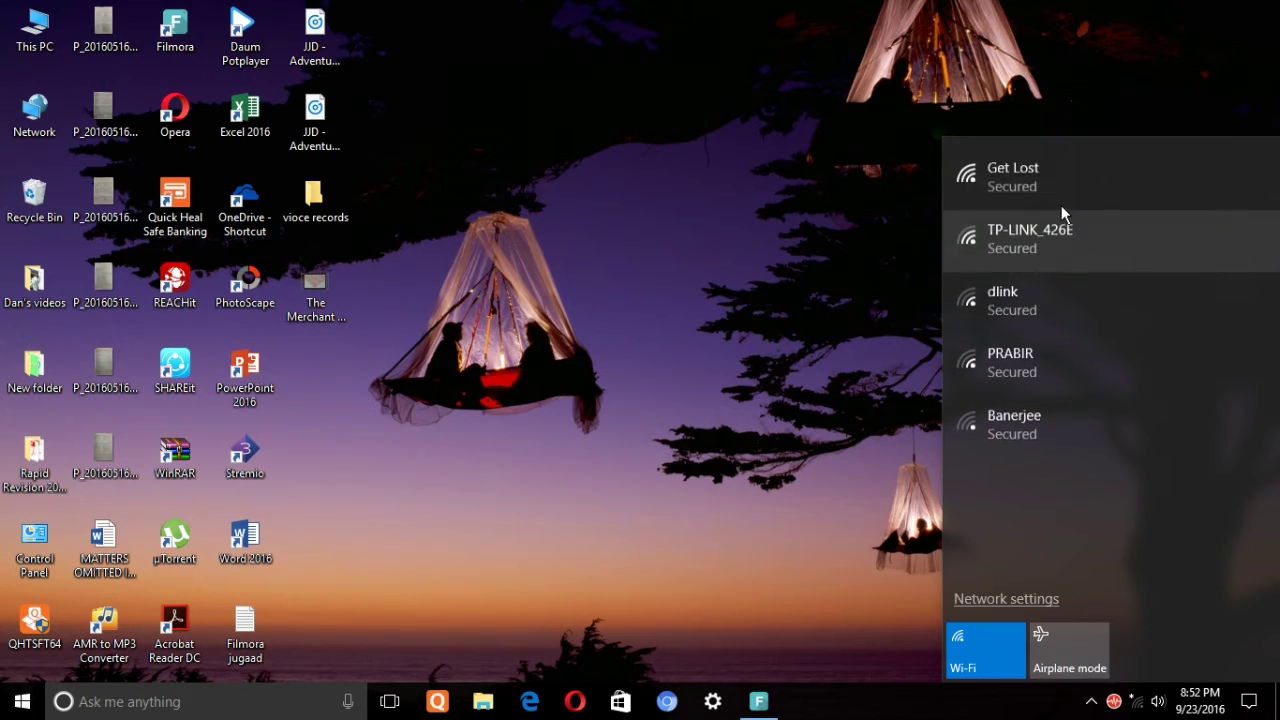
click(1060, 200)
click(1166, 258)
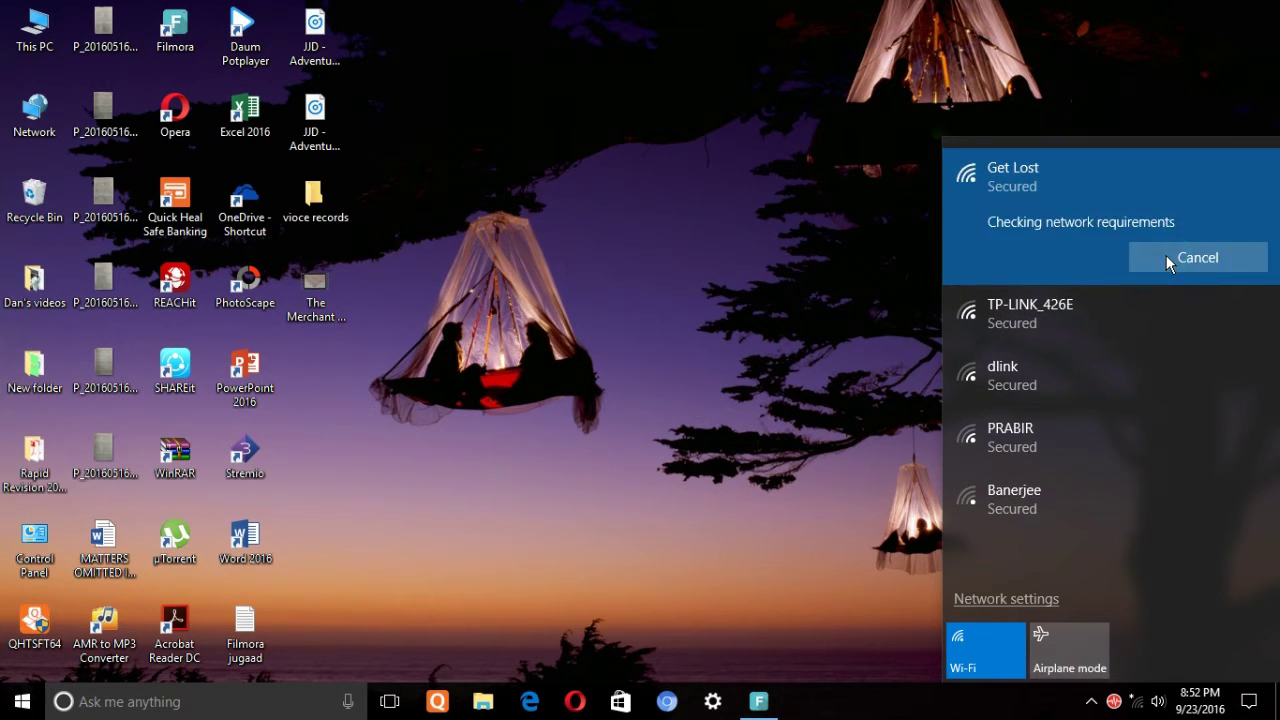
click(879, 269)
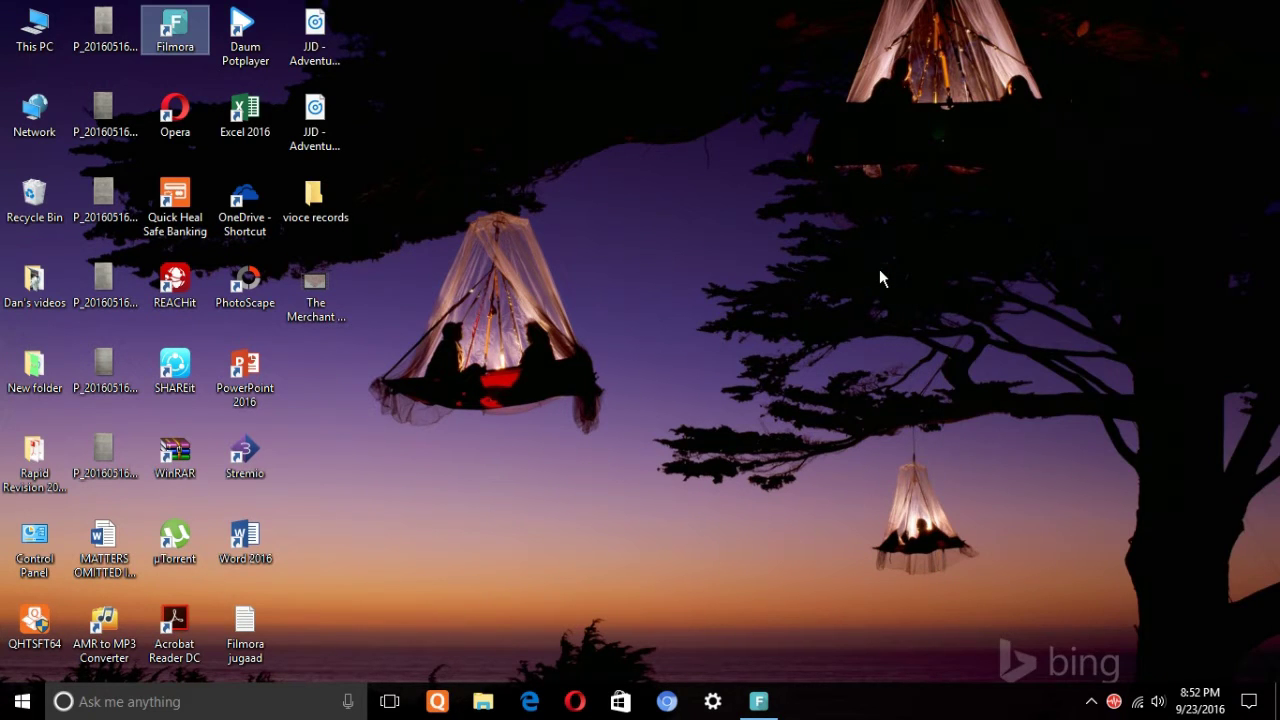
click(1091, 701)
click(859, 530)
click(580, 704)
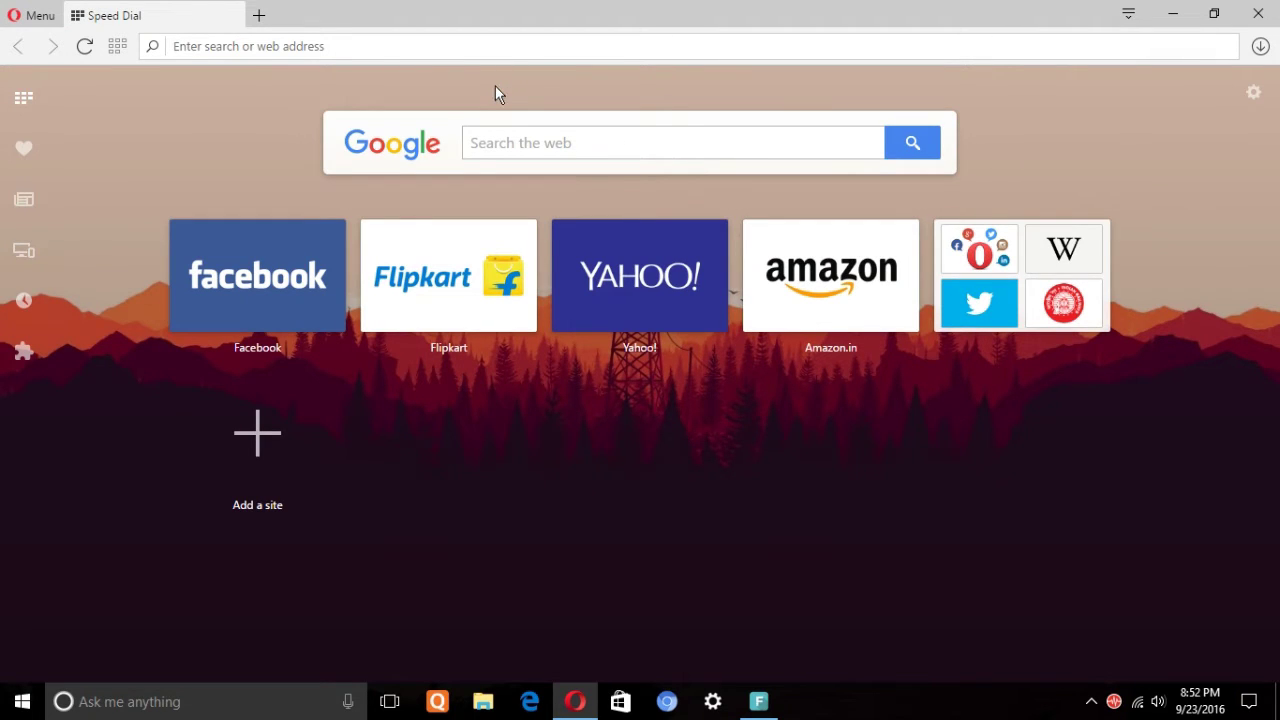
text(www.jide.c)
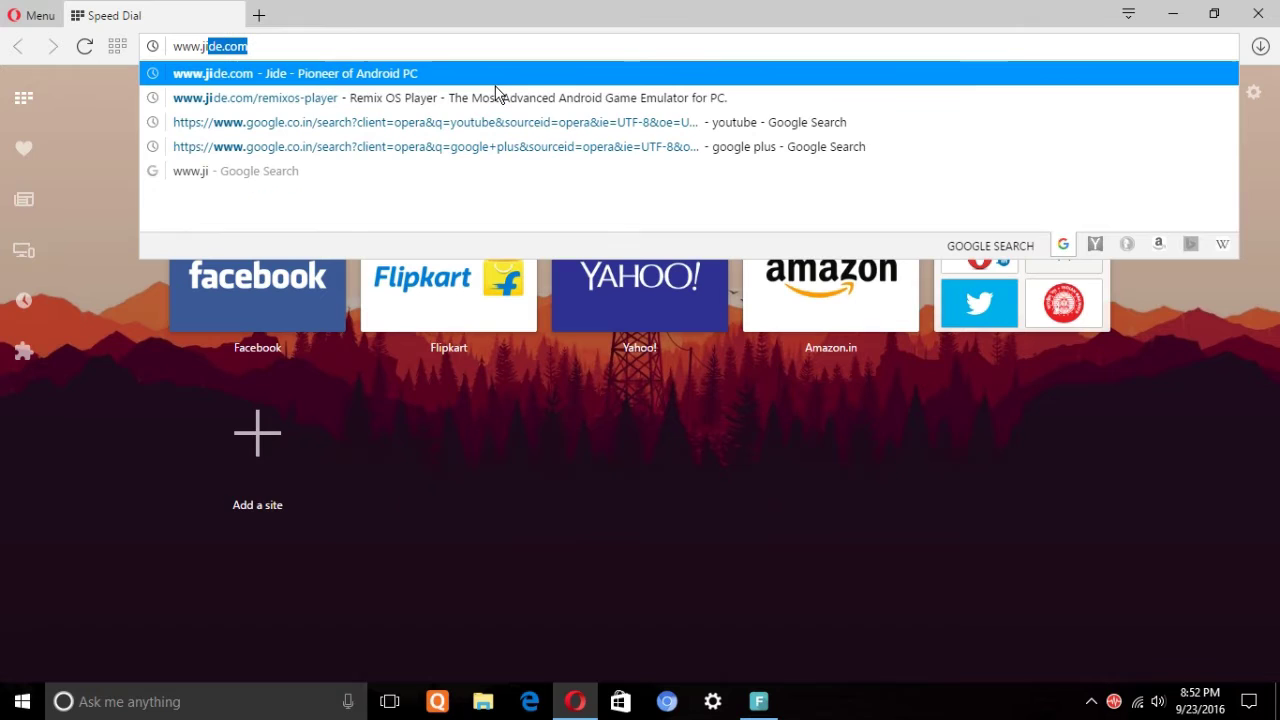
text(om)
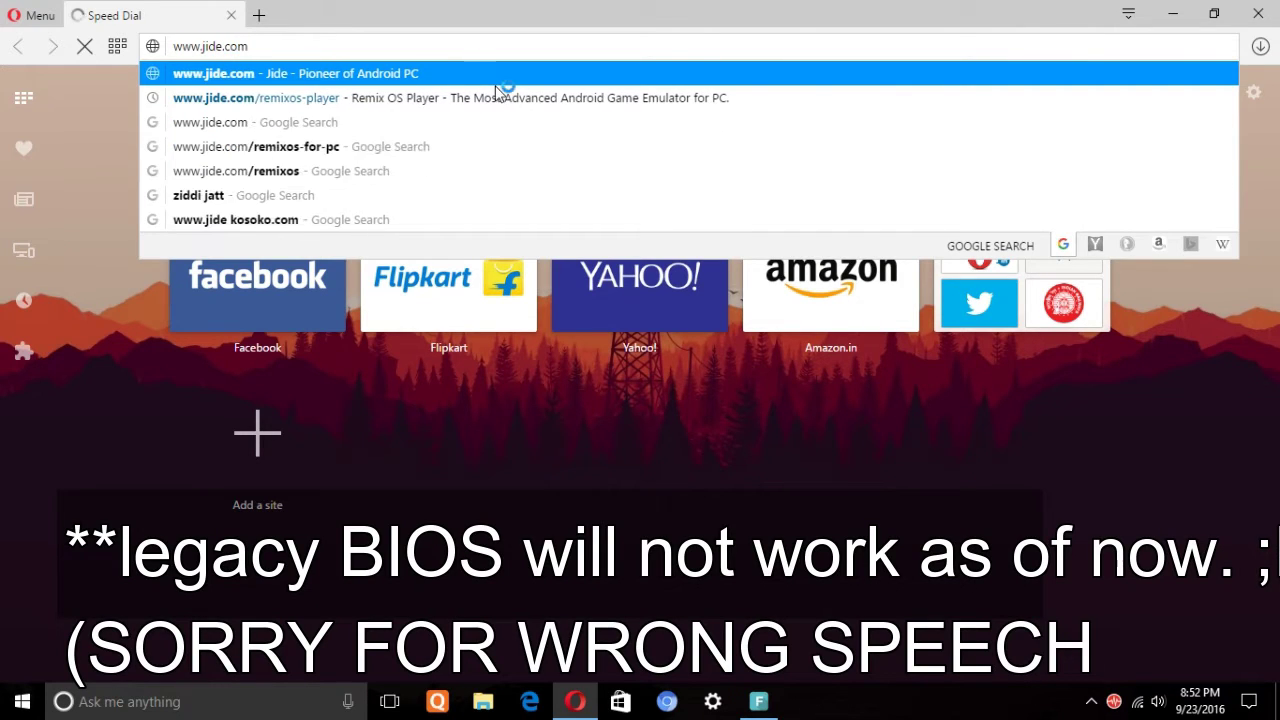
key(Return)
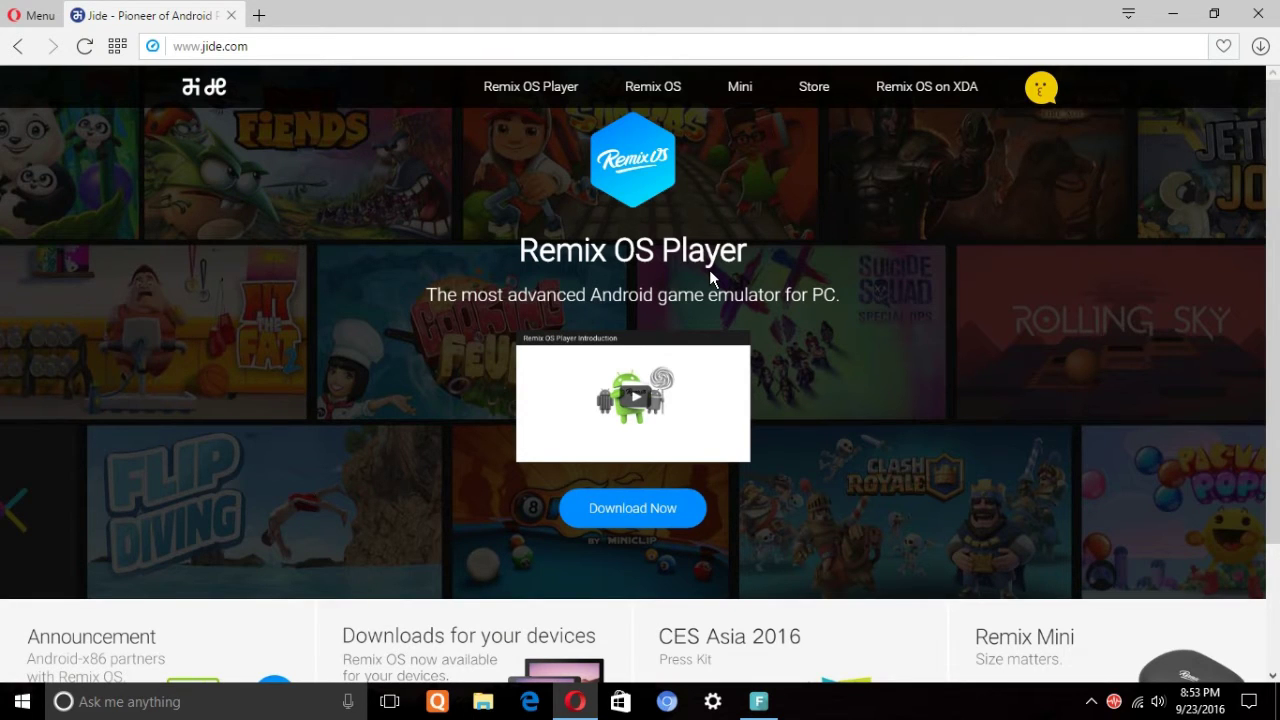
- Follow the Remix OS Player download through Jide's mirror list to its FossHub page, and dismiss the restart notification
click(630, 510)
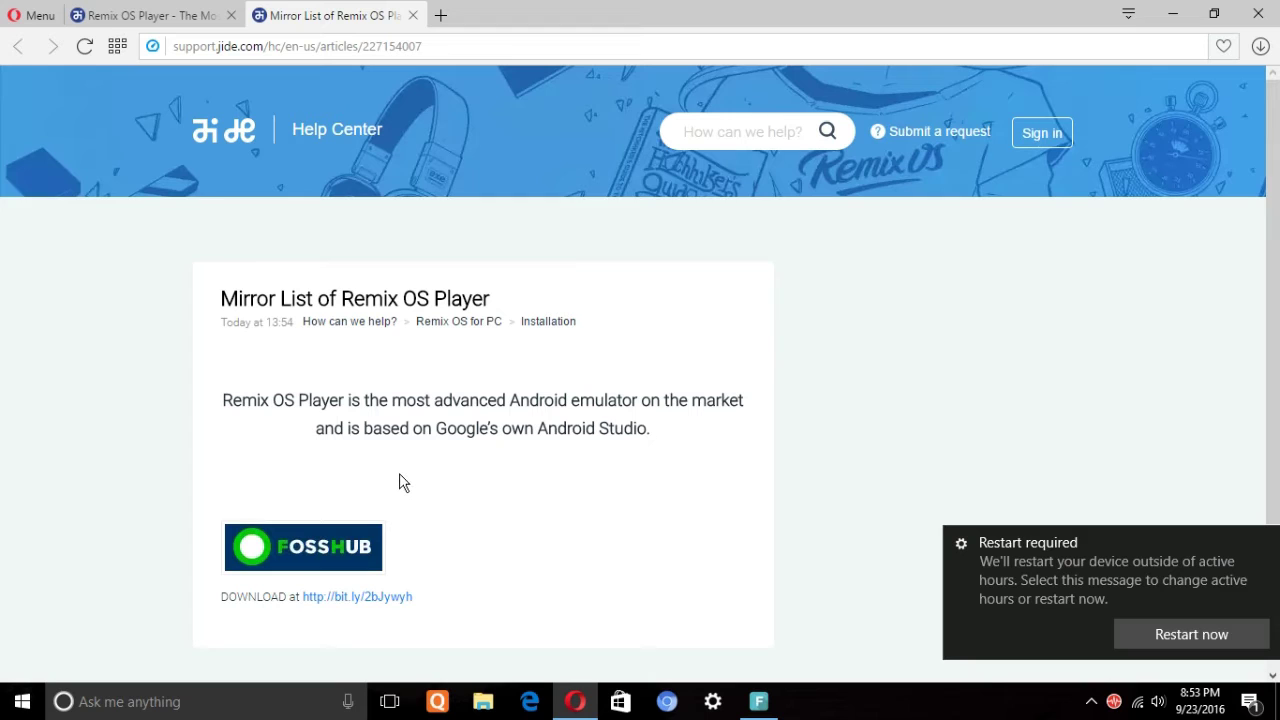
scroll(399, 476, down, 2)
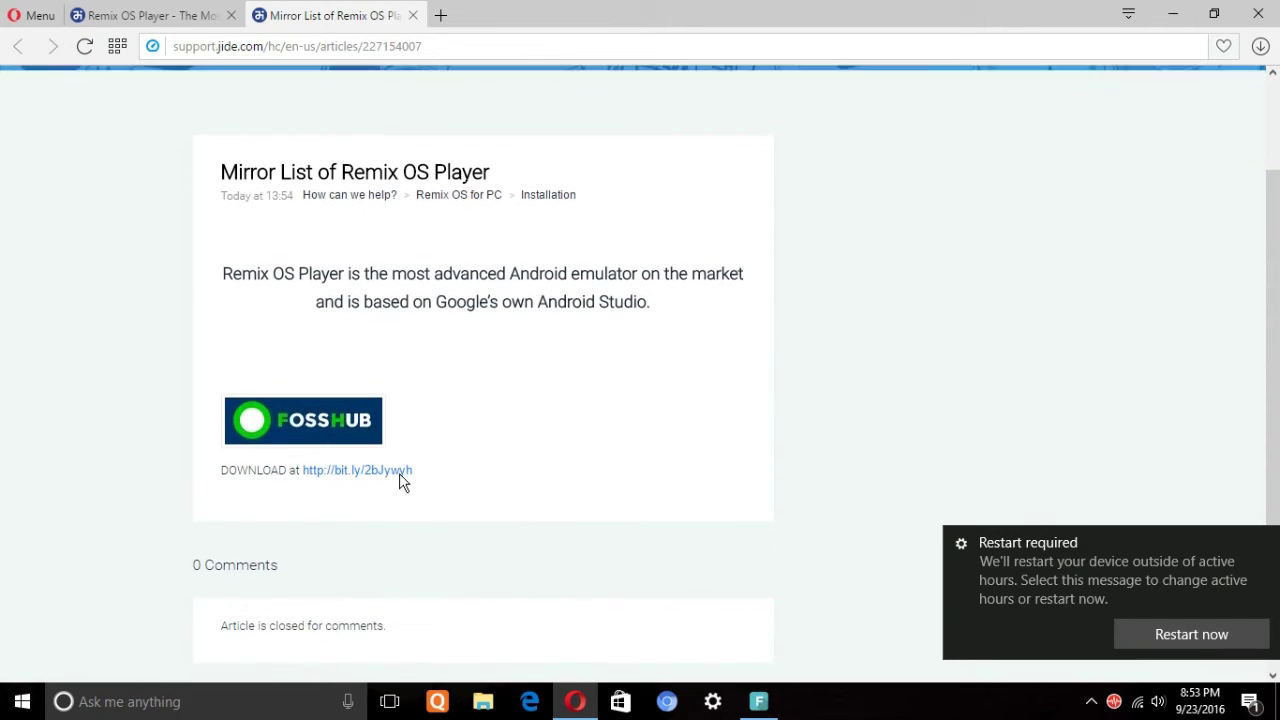
scroll(399, 483, up, 2)
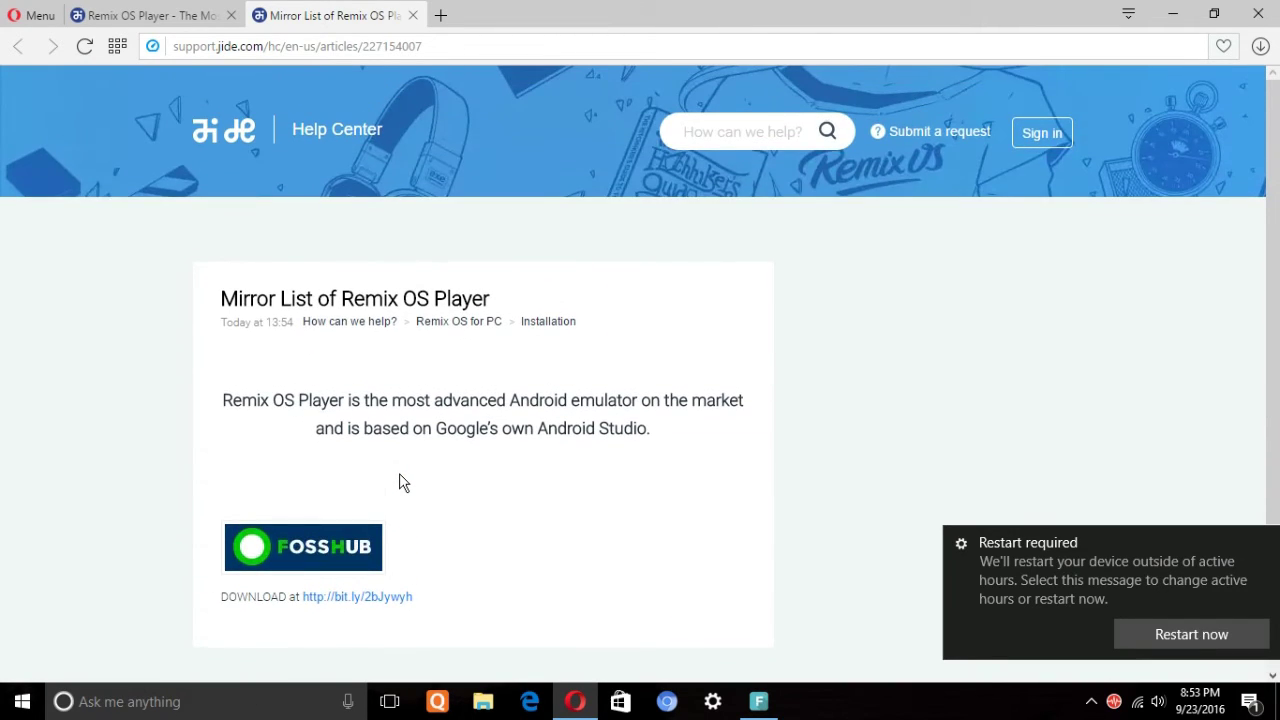
scroll(399, 483, down, 1)
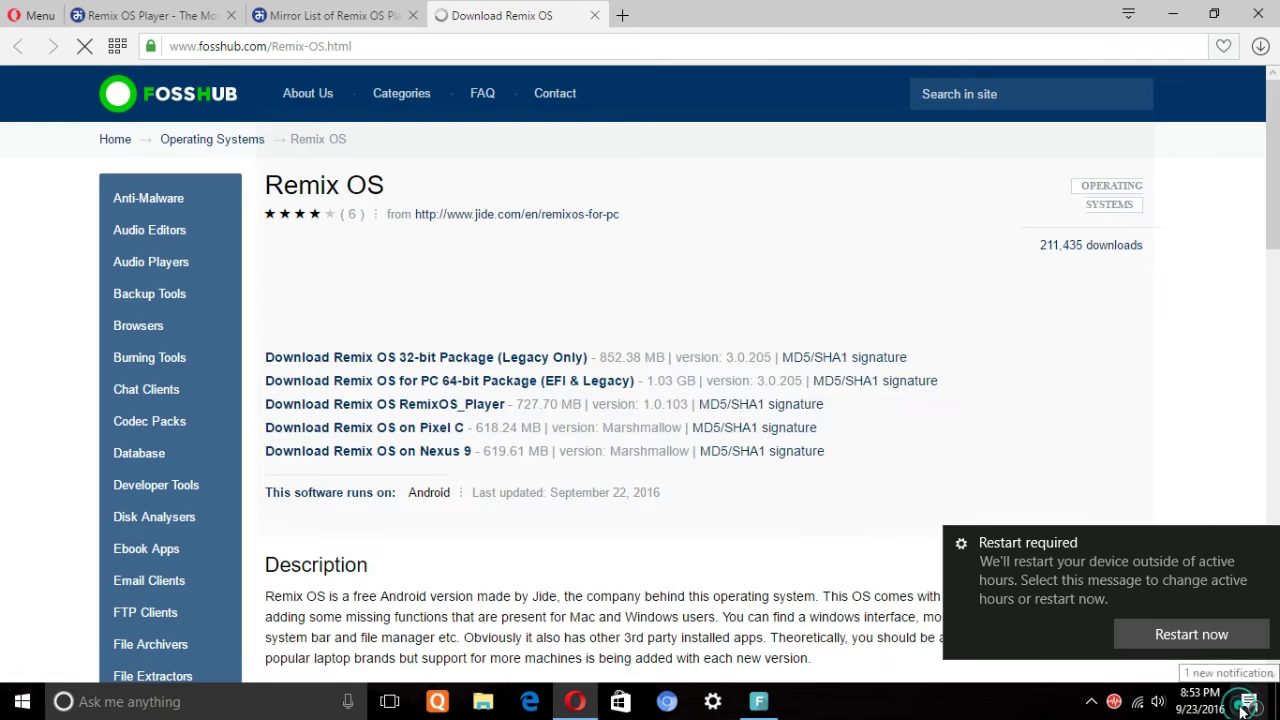
key(super+a)
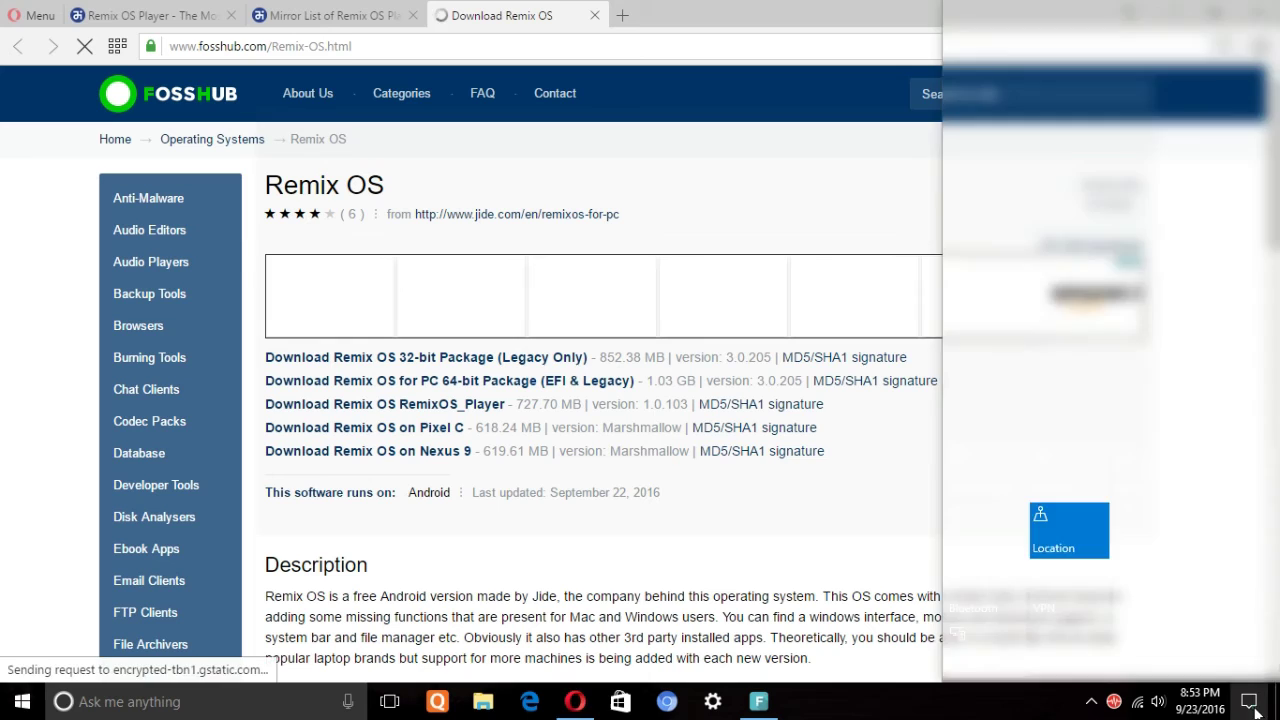
key(super+a)
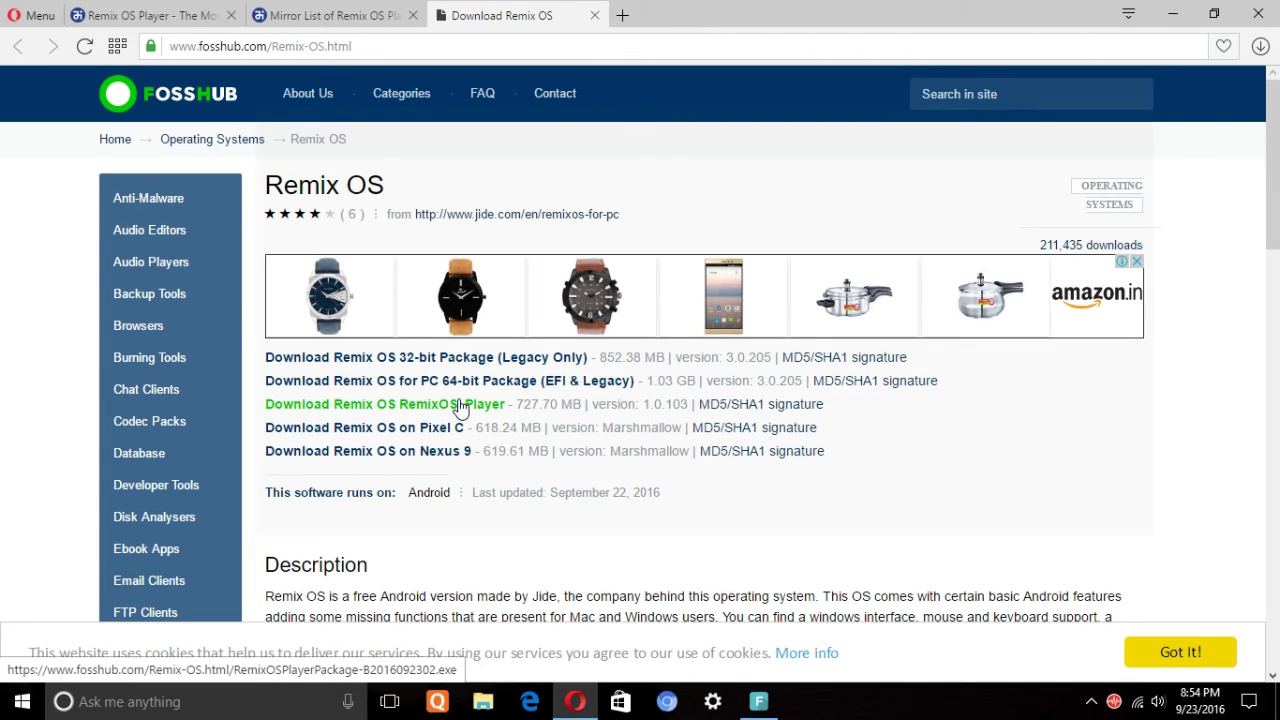
click(459, 405)
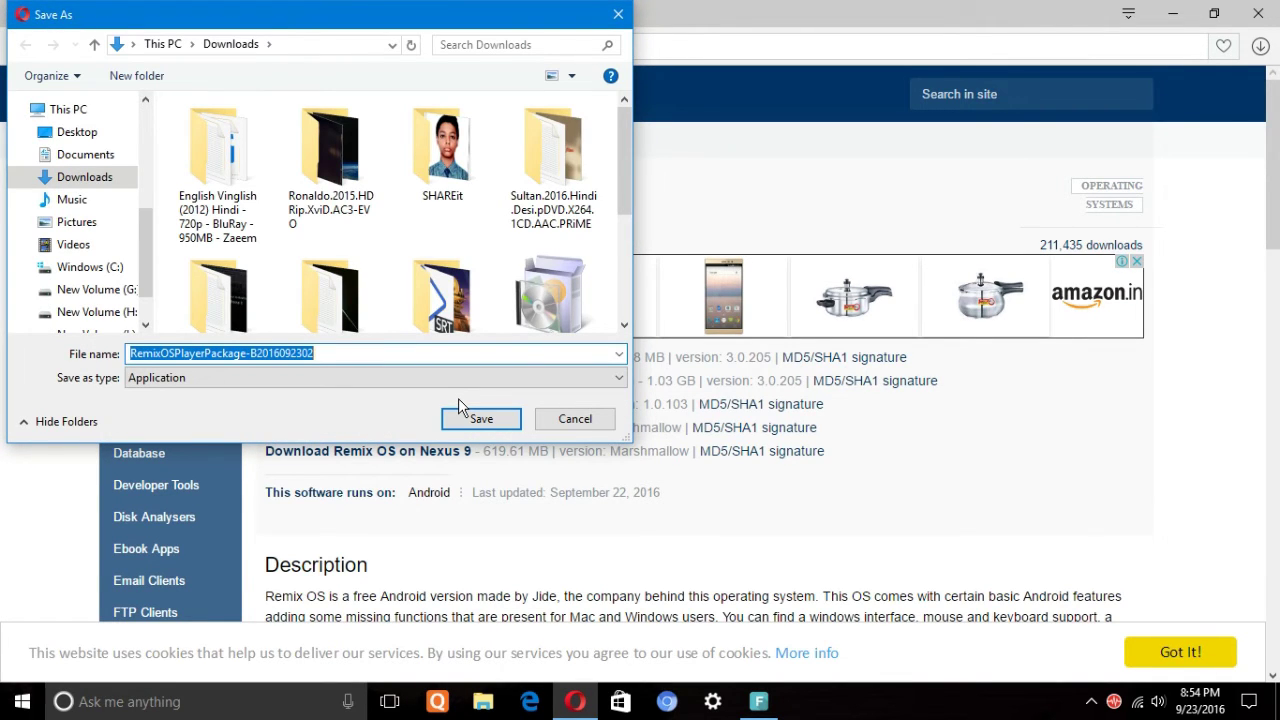
click(483, 422)
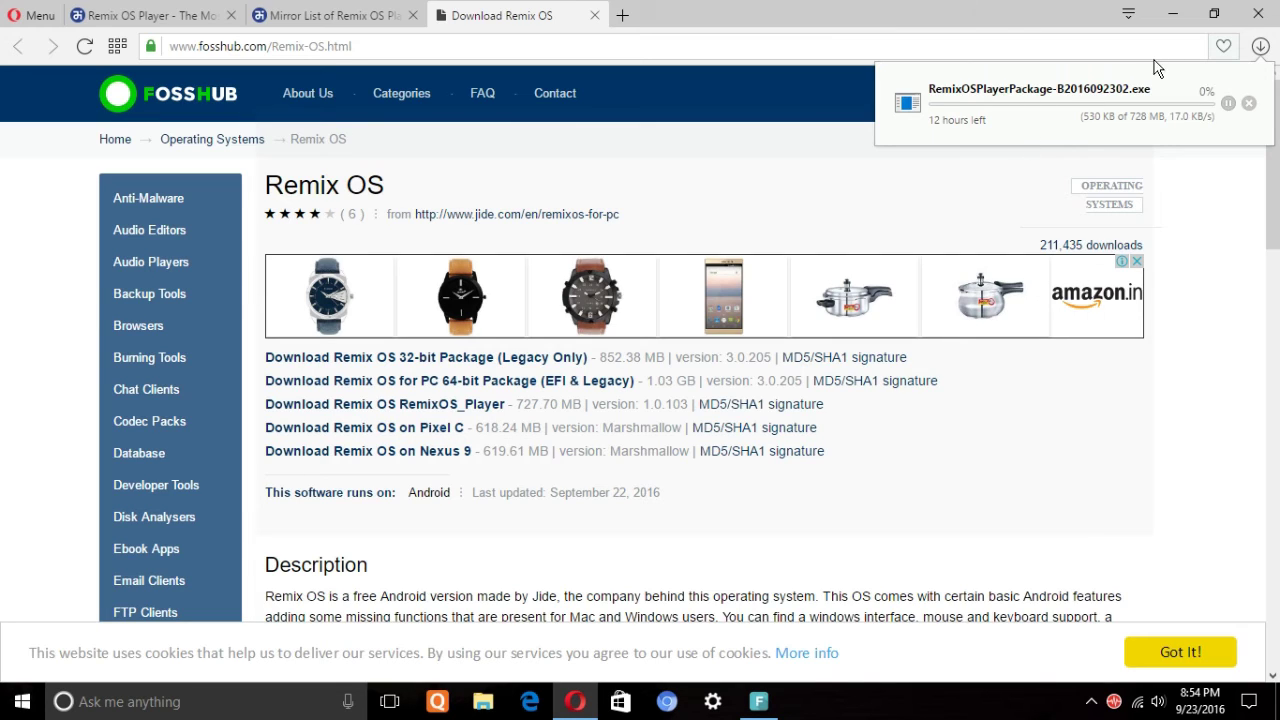
click(1256, 50)
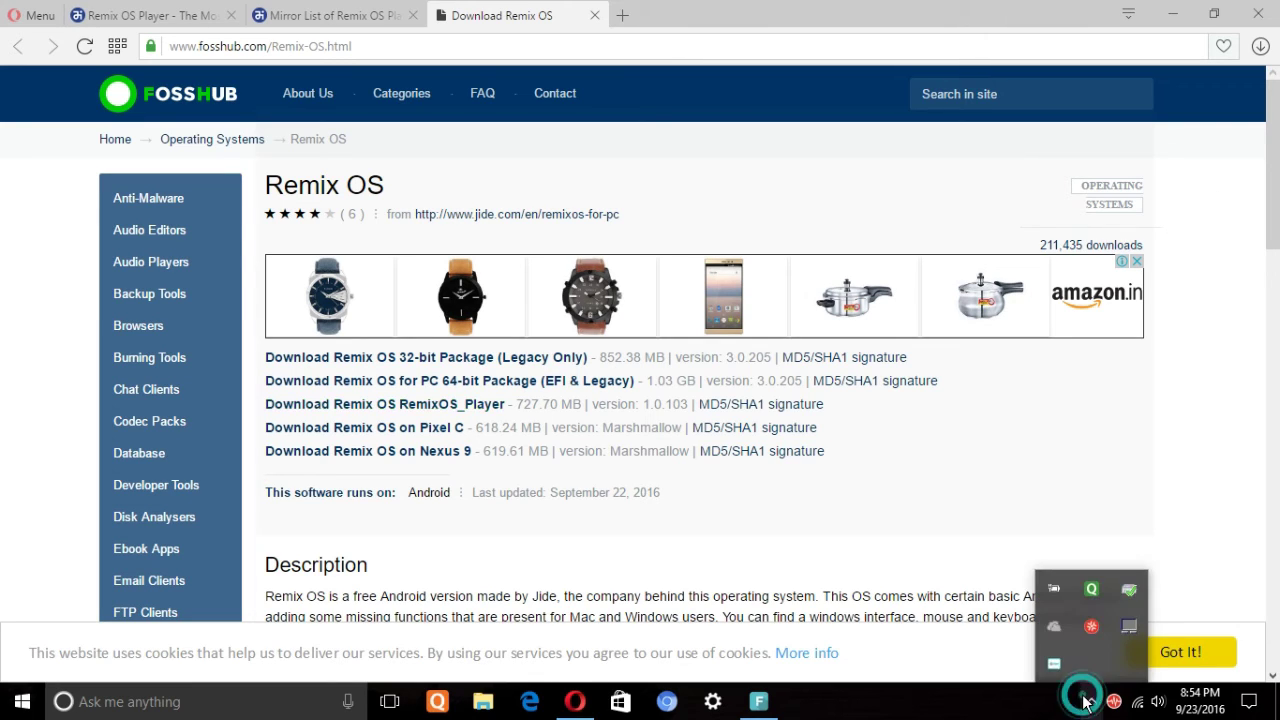
right_click(1056, 666)
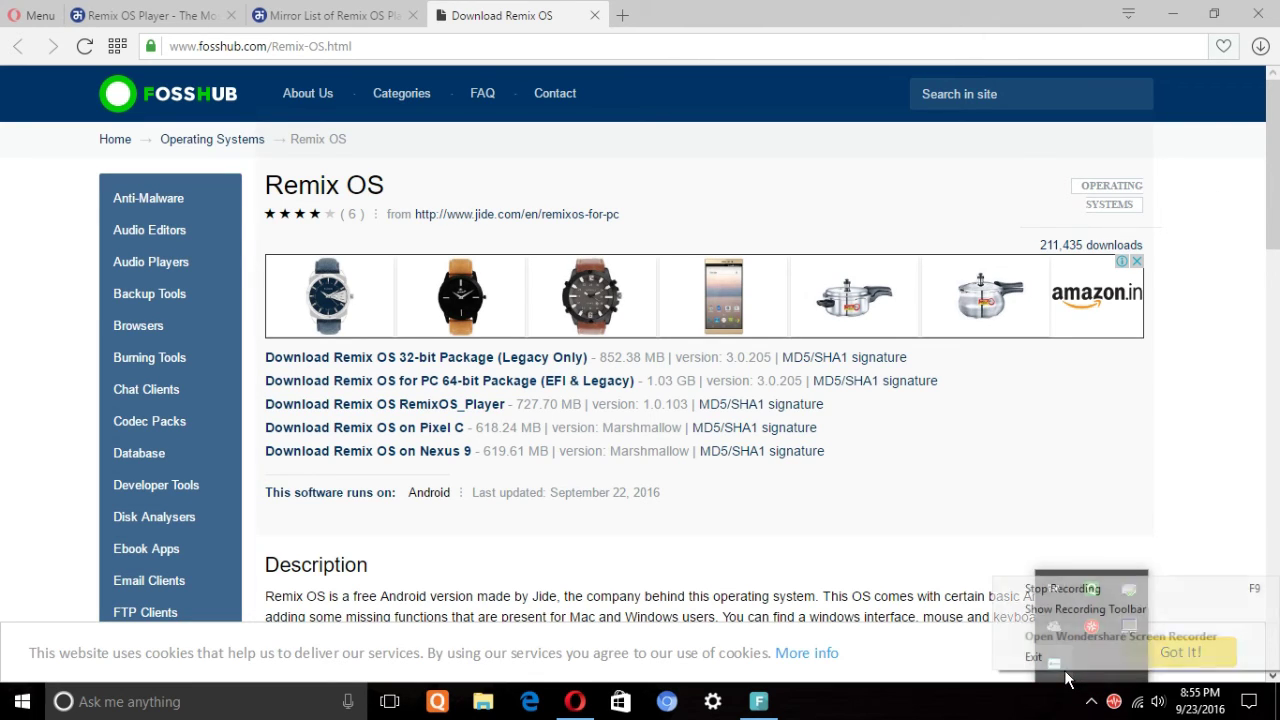
click(1062, 589)
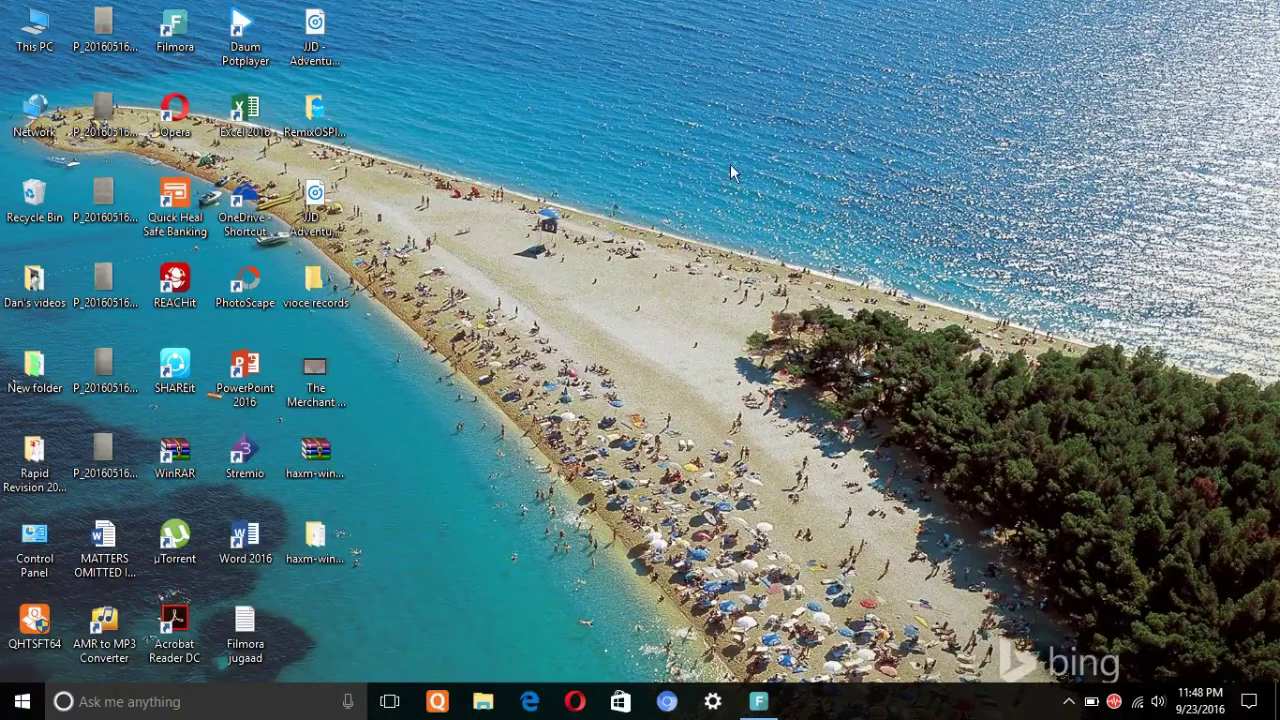
- Launch RemixOSPlayer from the RemixOSPlayer folder on the desktop and start the emulator with advanced settings off
double_click(314, 110)
double_click(350, 283)
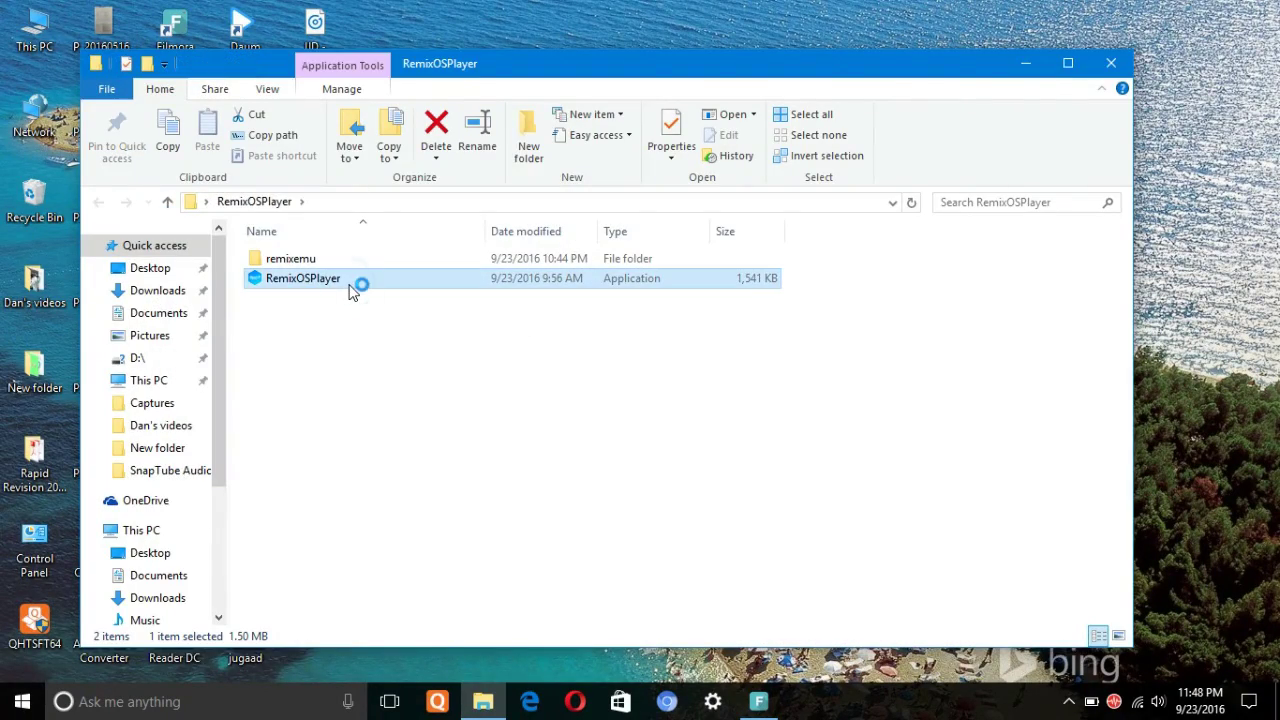
click(428, 502)
click(432, 504)
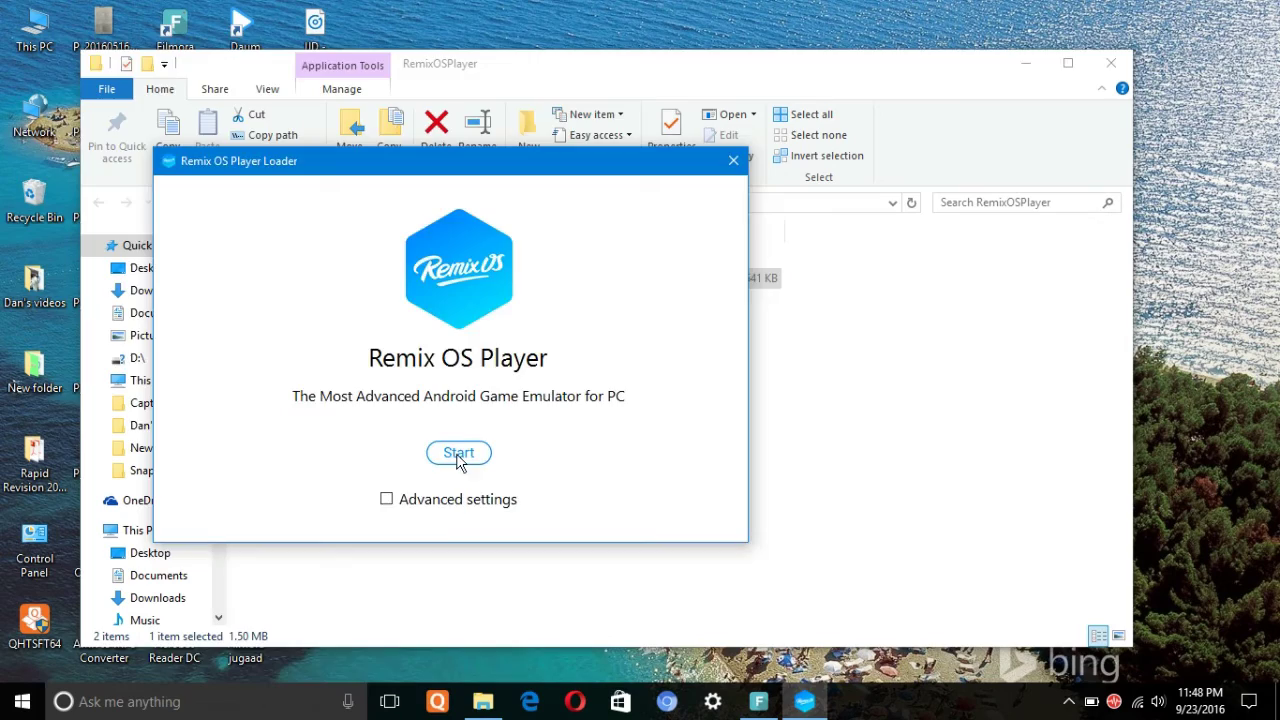
click(458, 453)
- Minimize the RemixOSPlayer folder window and move the emulator window slightly higher on the desktop
click(1026, 63)
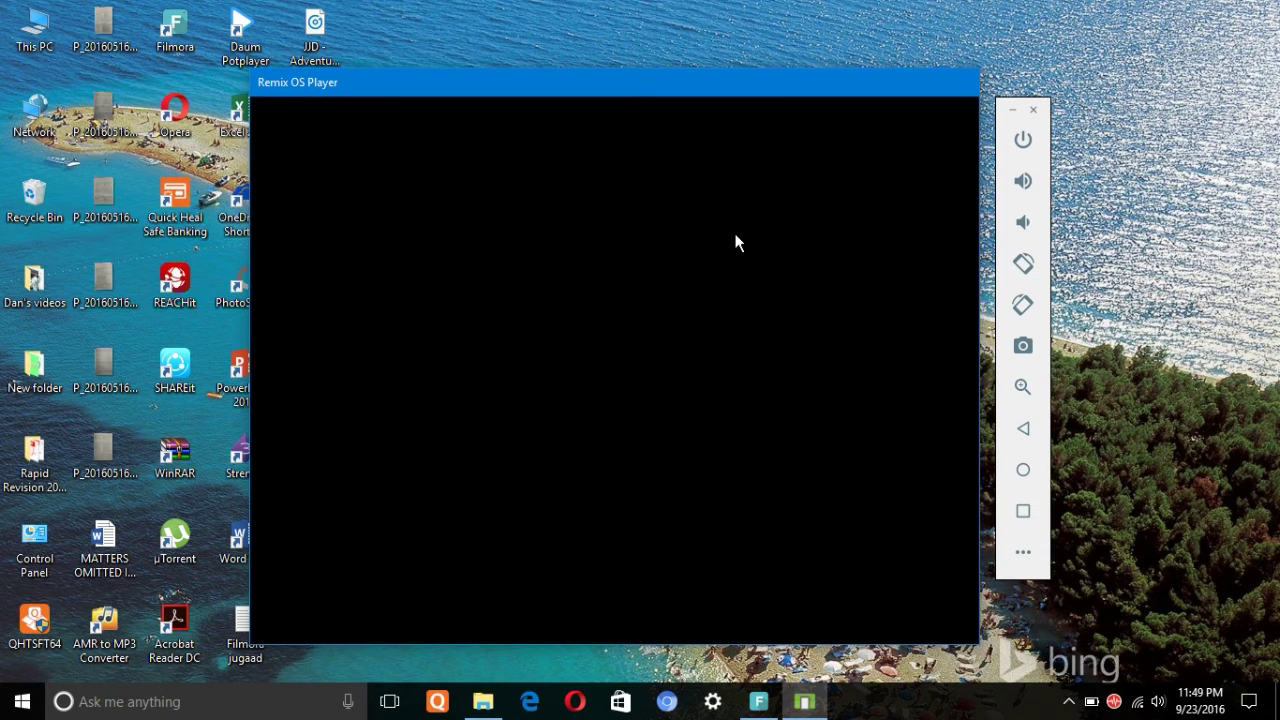
drag(670, 72, 663, 50)
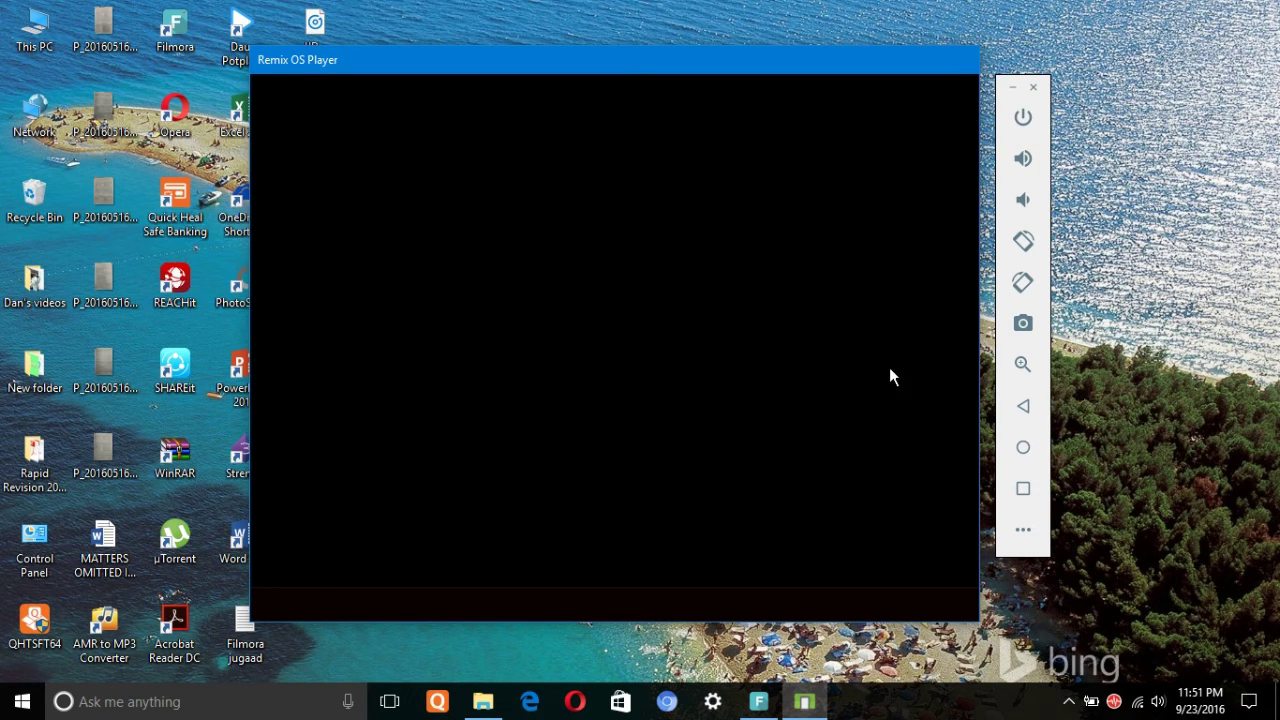
click(1108, 312)
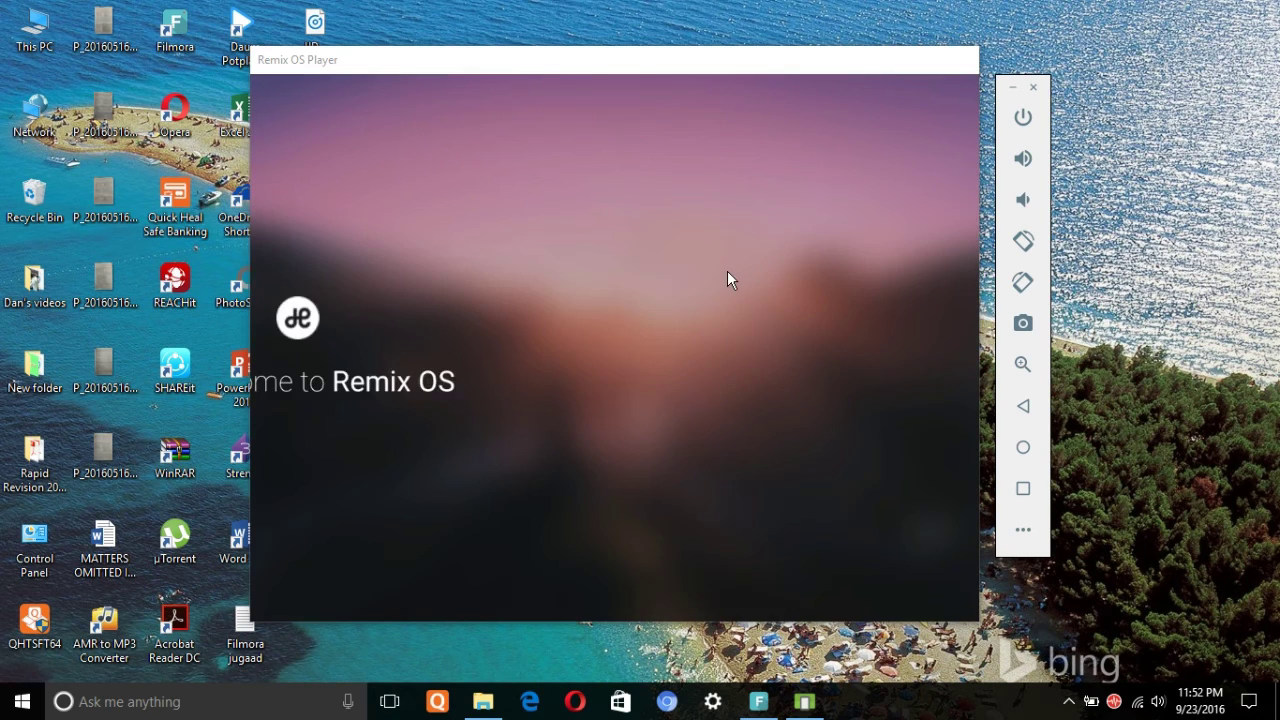
- Complete the Remix OS first-run setup with English (United States) as the language, dismissing the cursor tip and accepting the user agreement
click(602, 260)
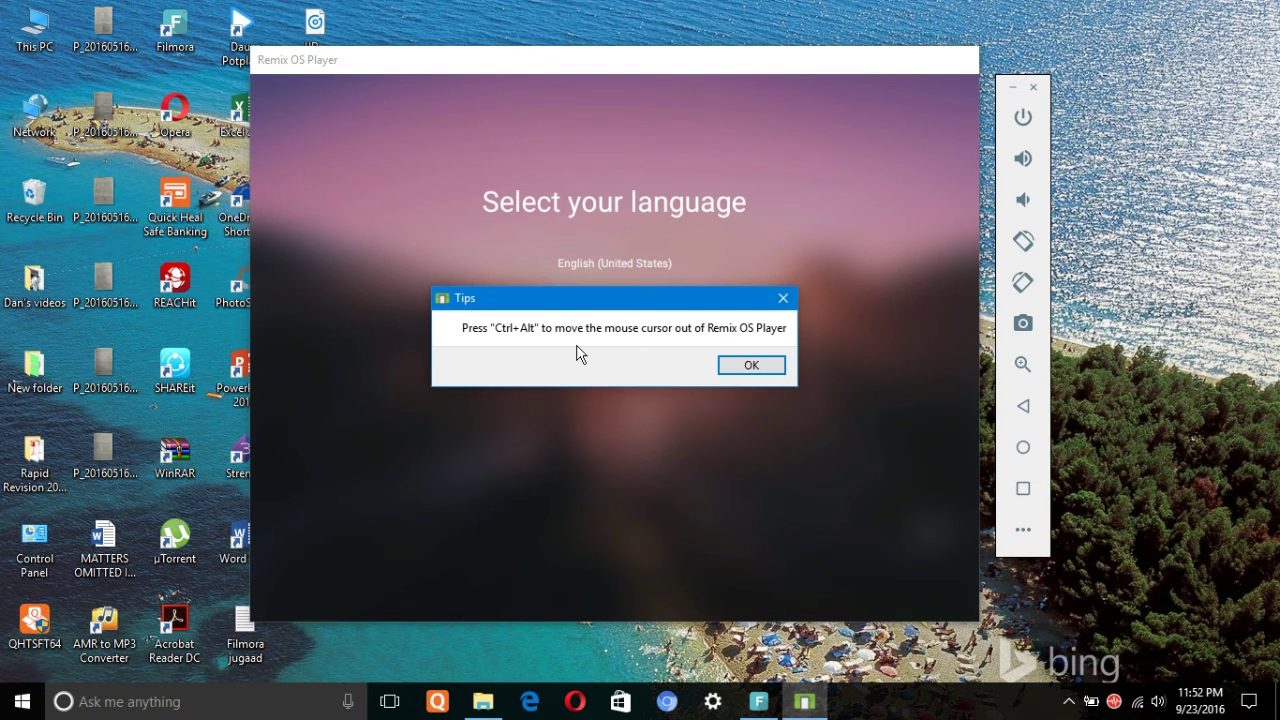
click(733, 368)
click(630, 262)
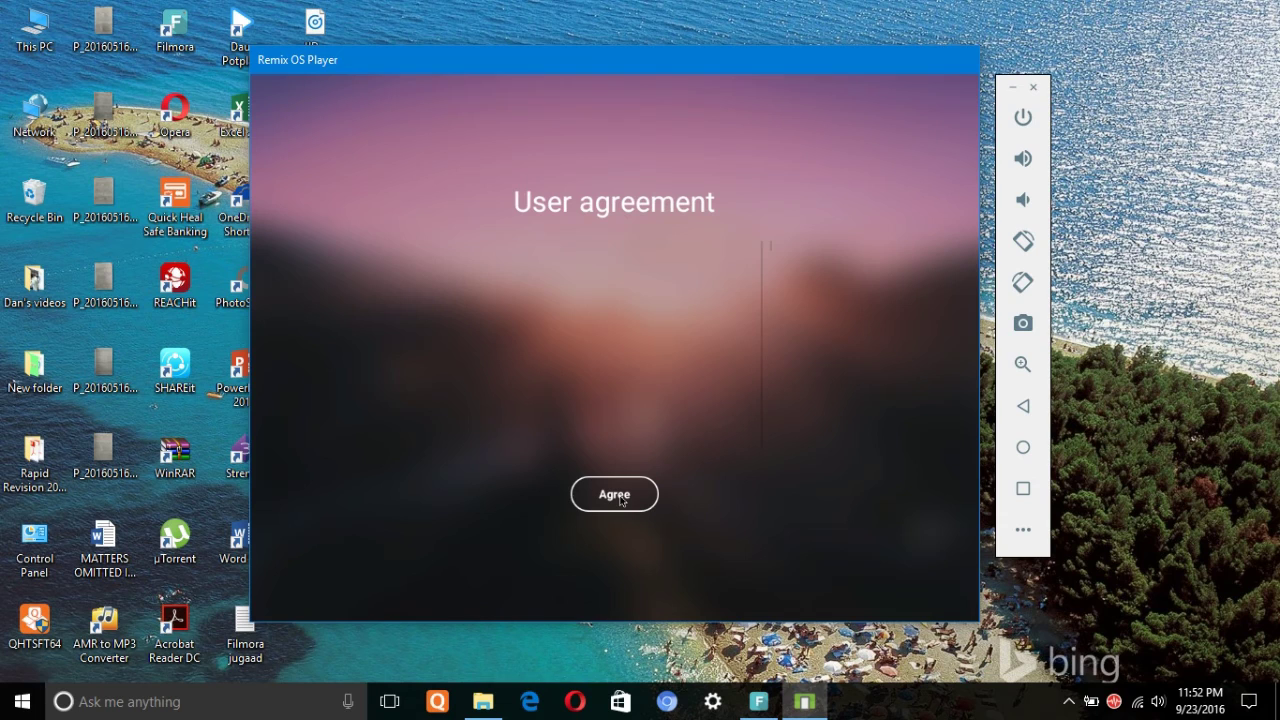
click(621, 500)
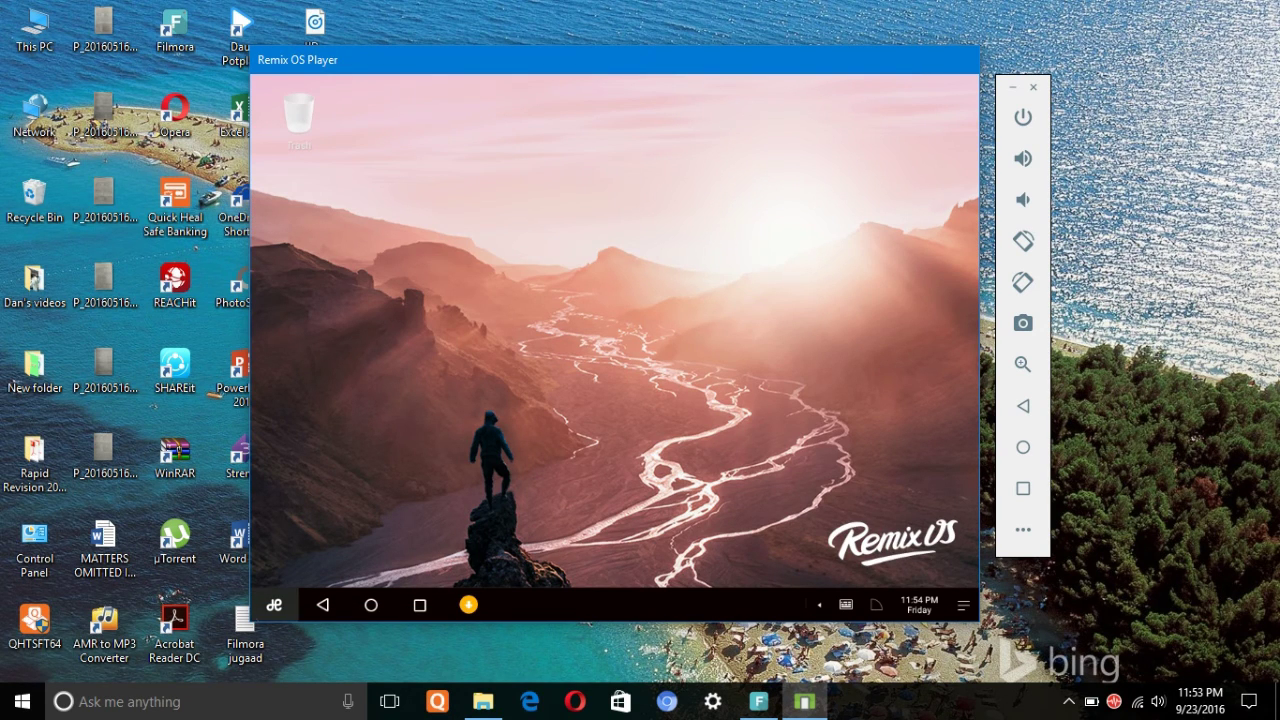
- View the installed apps in the Remix OS app launcher, dismiss it, and close Remix OS Player
key(super)
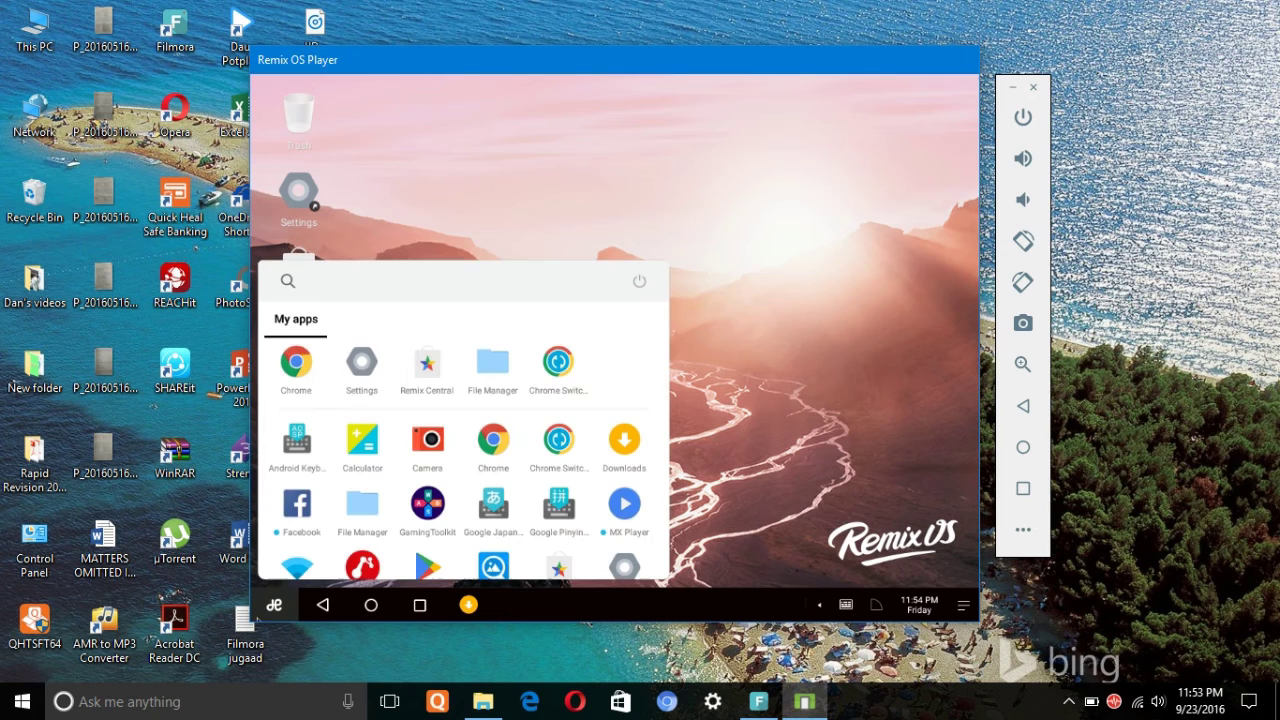
click(707, 291)
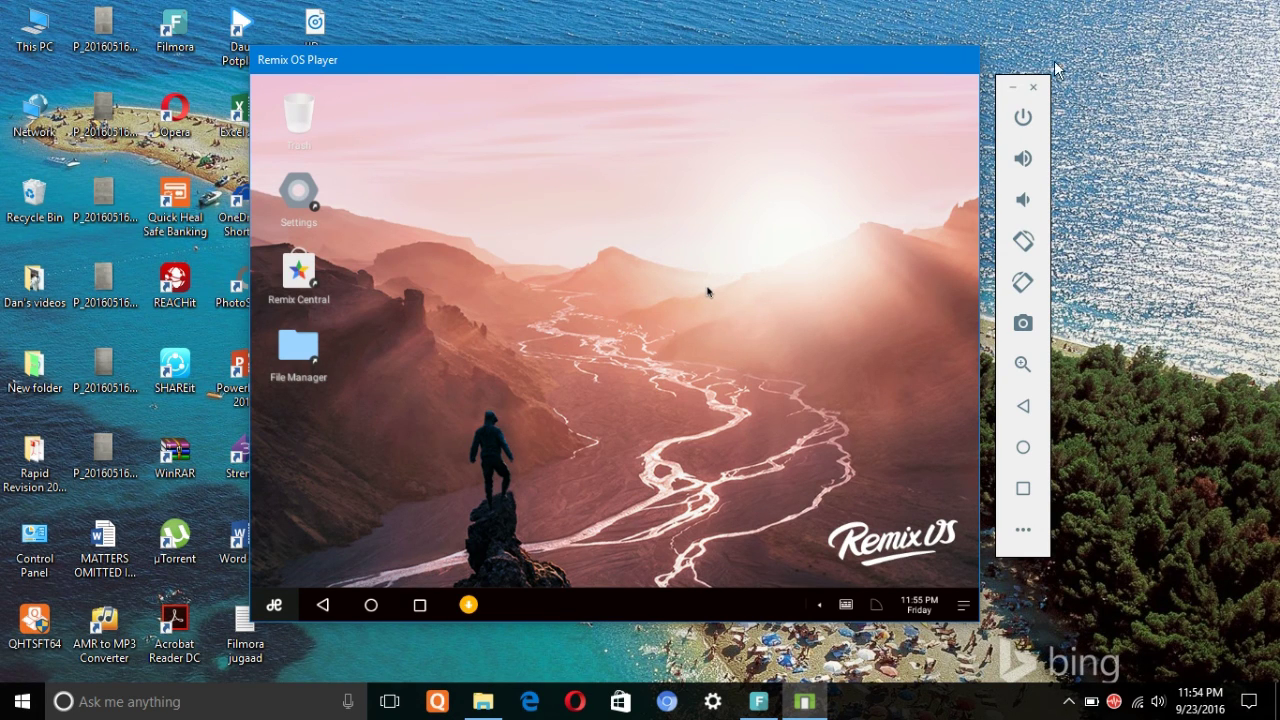
click(1035, 89)
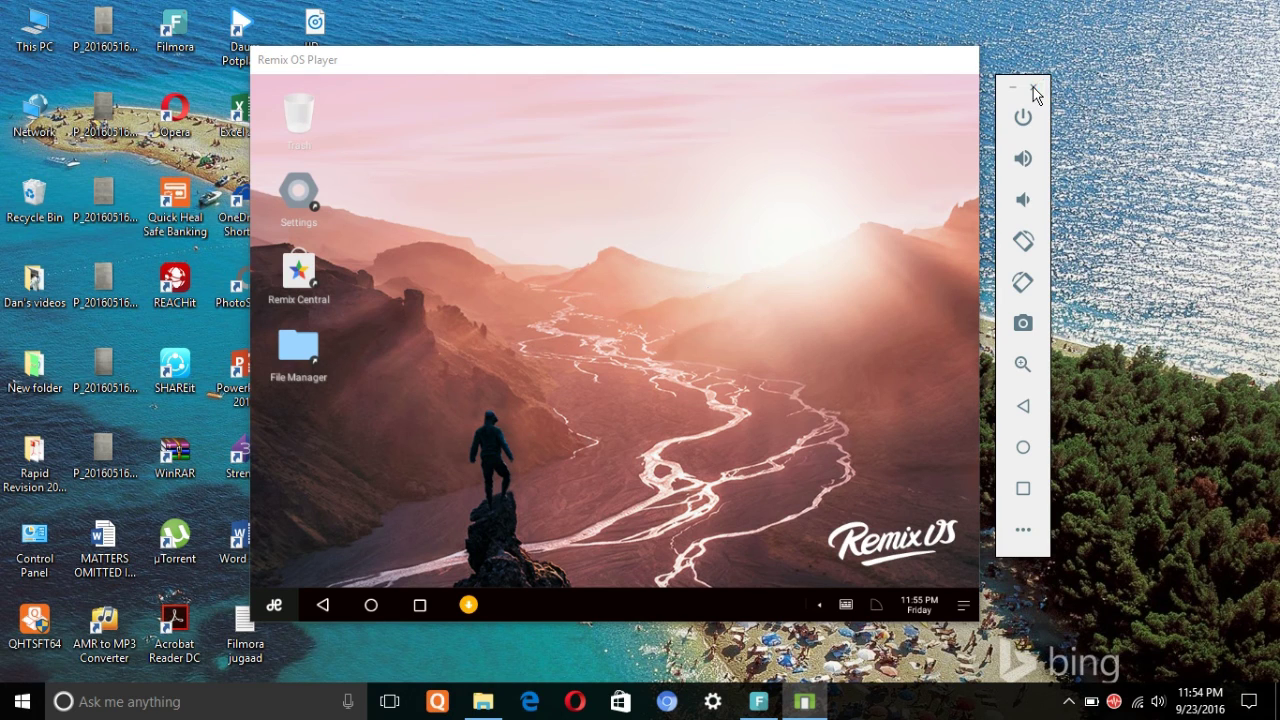